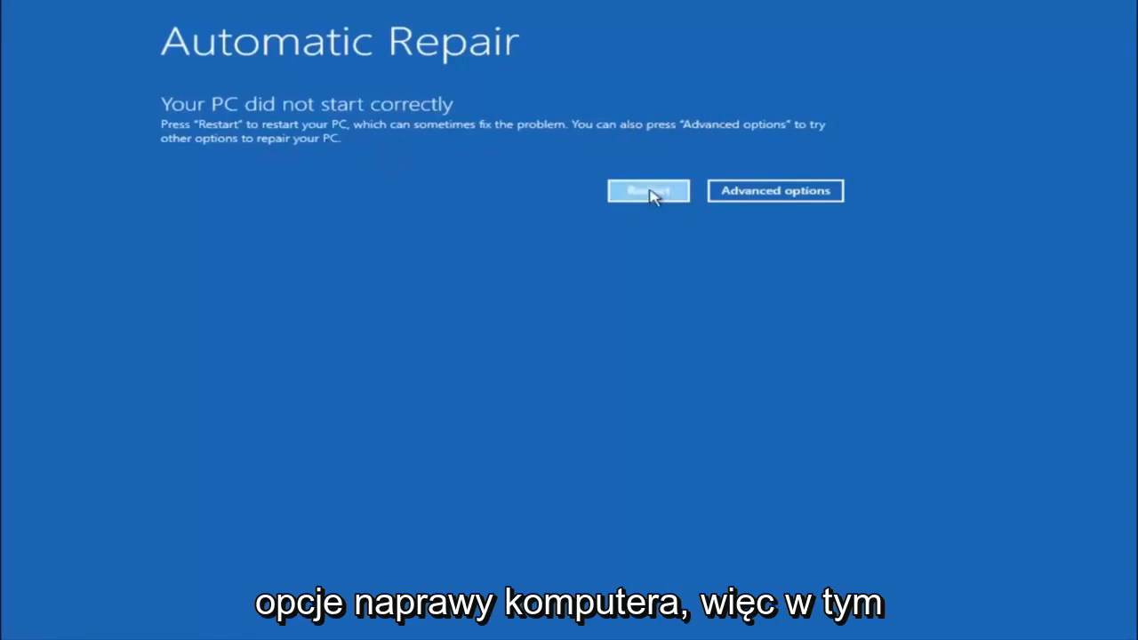
- Launch System Restore via Troubleshoot > Advanced options instead of restarting
left_click(777, 191)
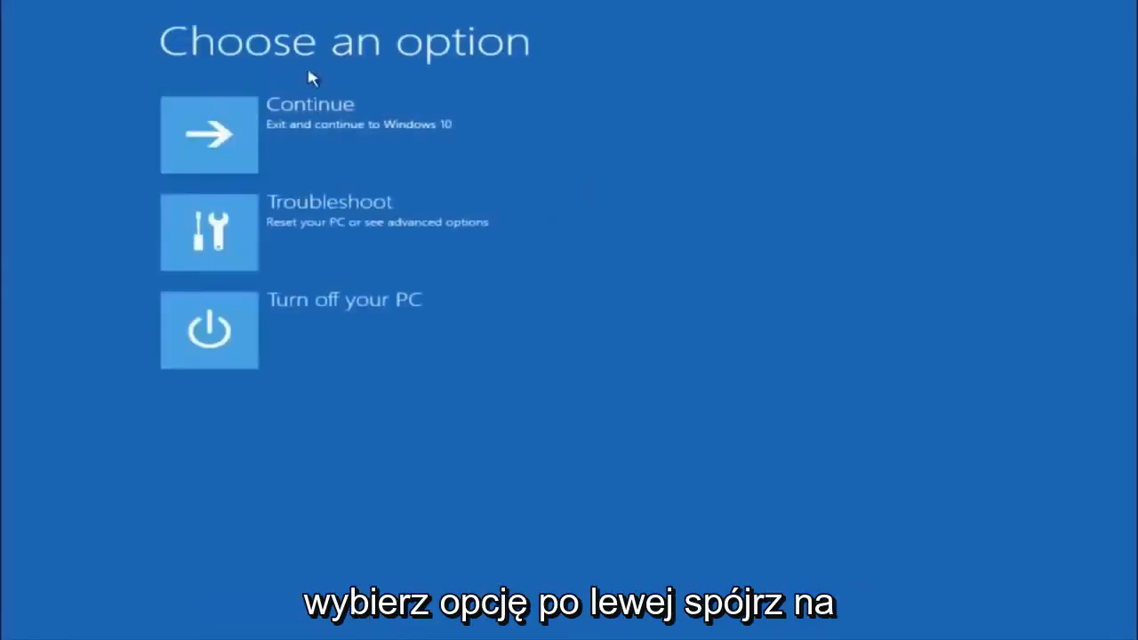
left_click(244, 230)
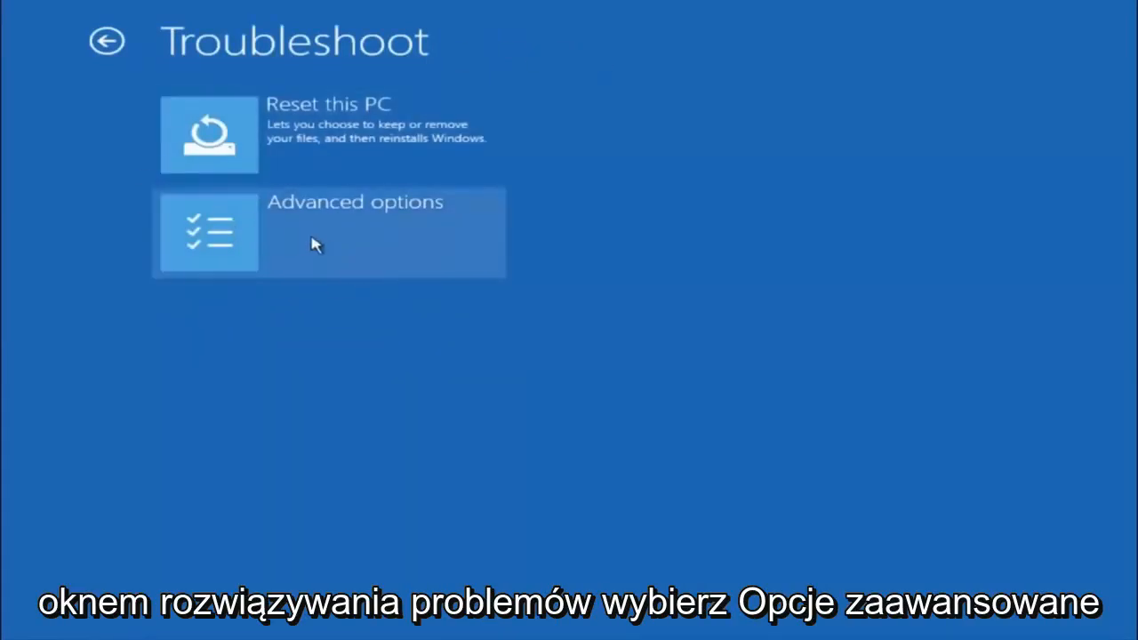
left_click(235, 242)
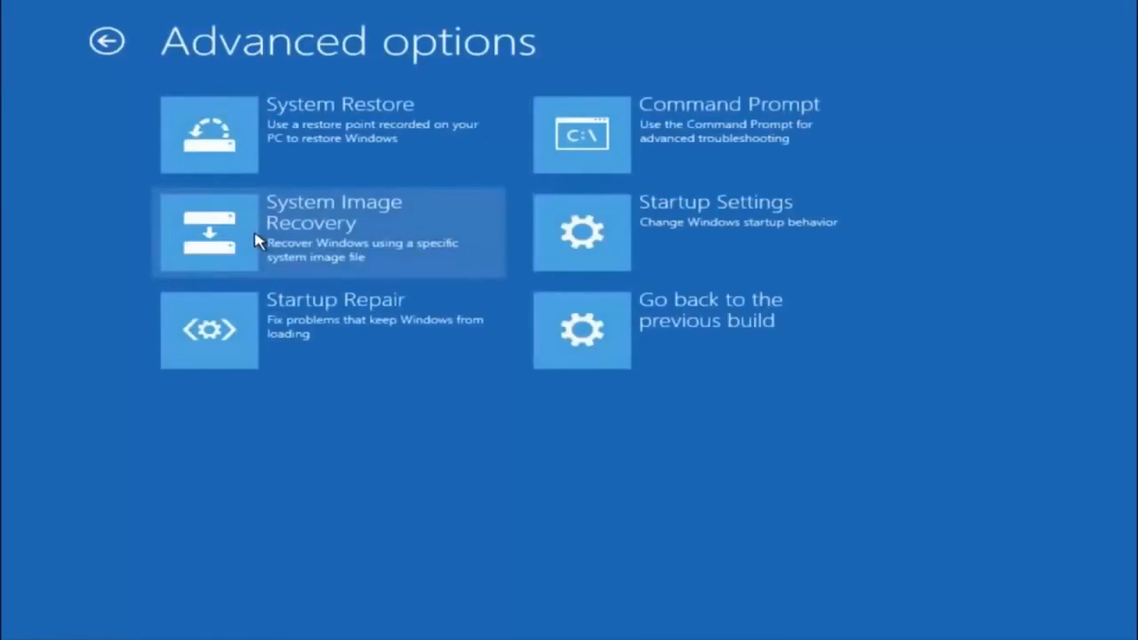
left_click(266, 125)
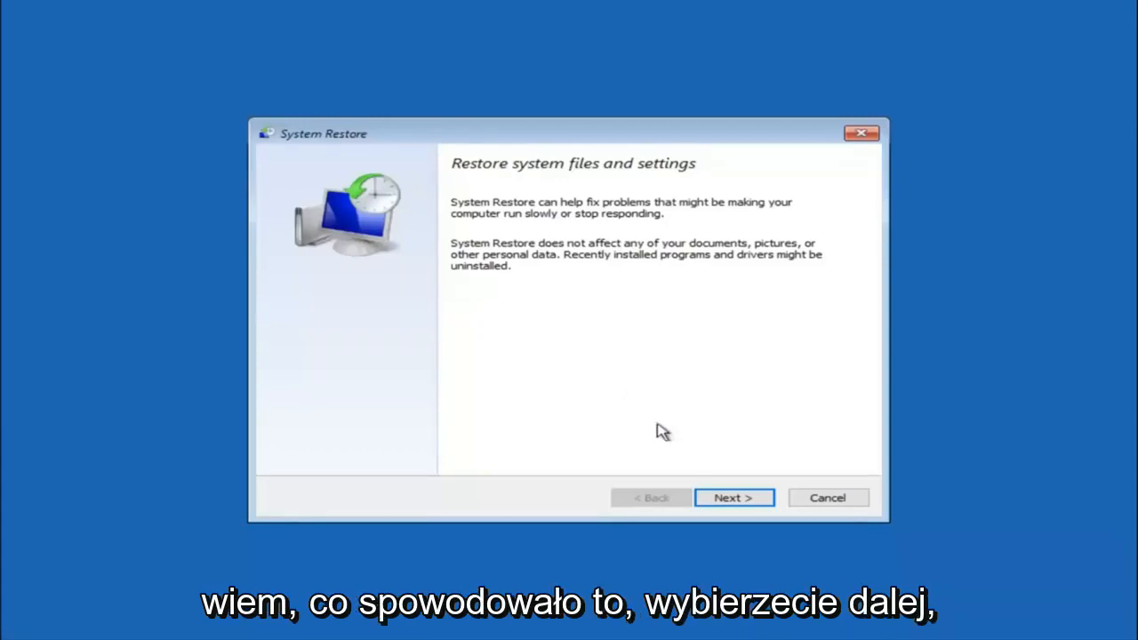
- Select the 10/5/2016 'before update' restore point and finish the wizard to request the restore
left_click(733, 498)
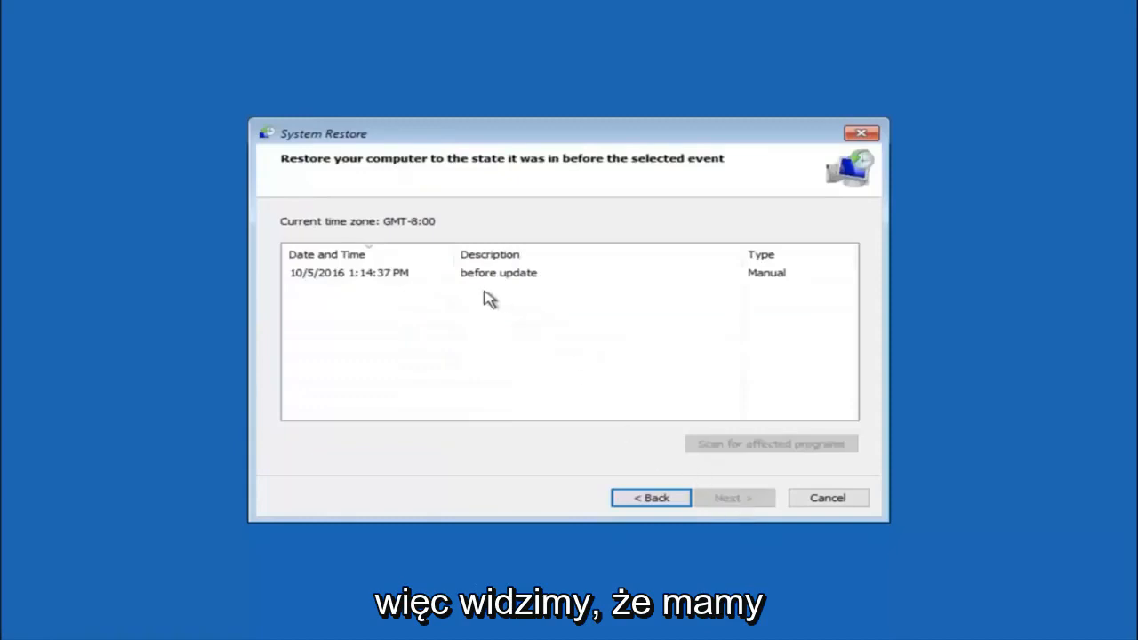
left_click(323, 276)
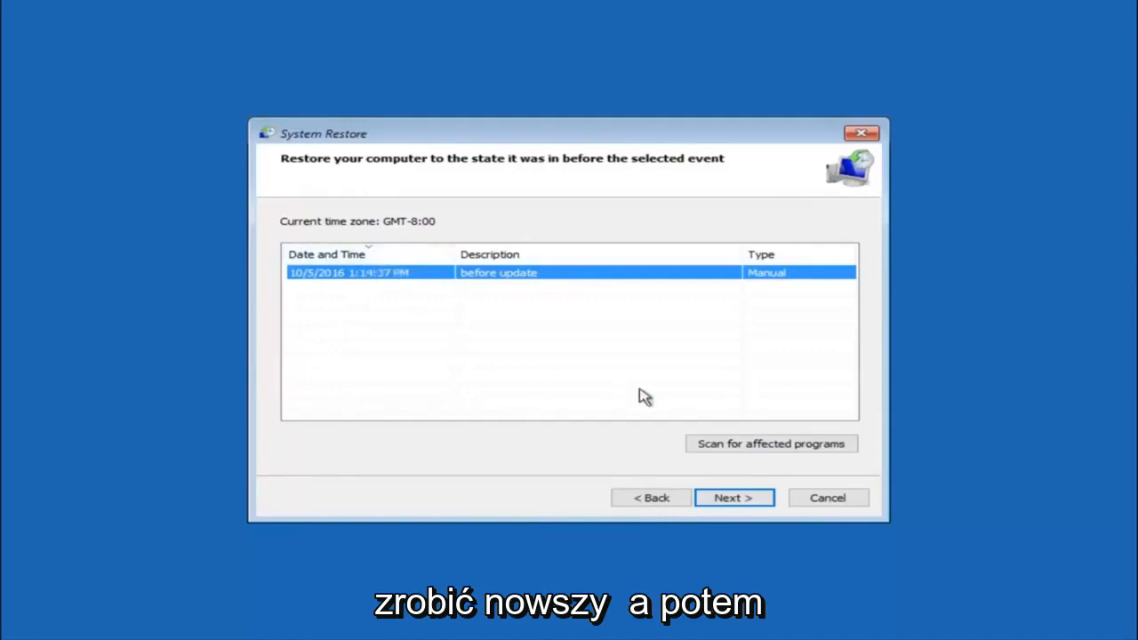
left_click(729, 499)
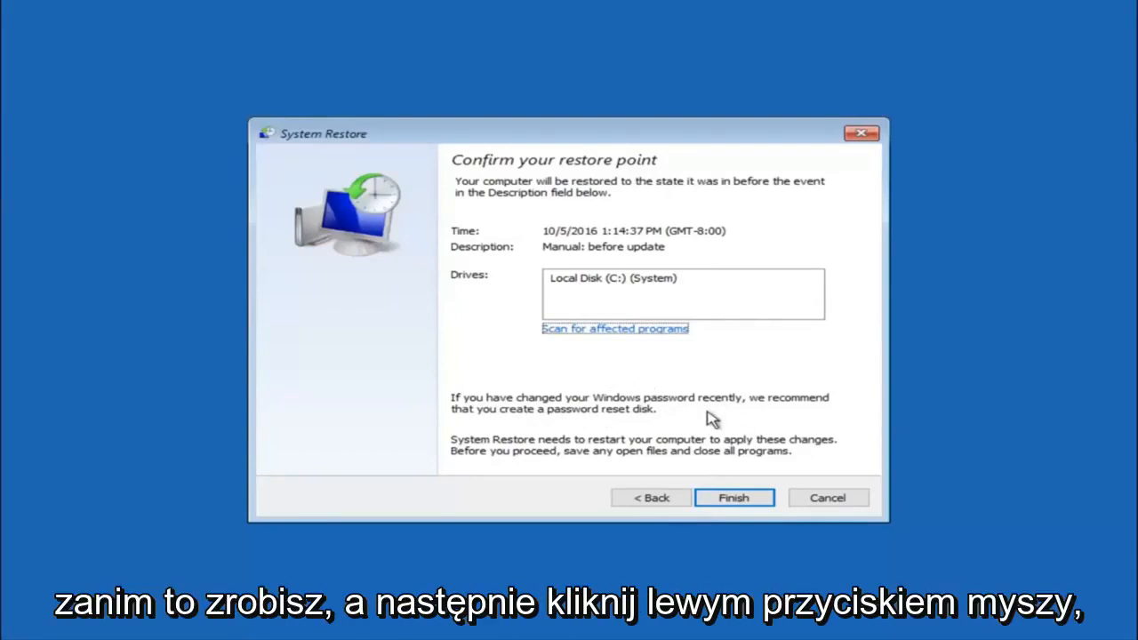
left_click(743, 506)
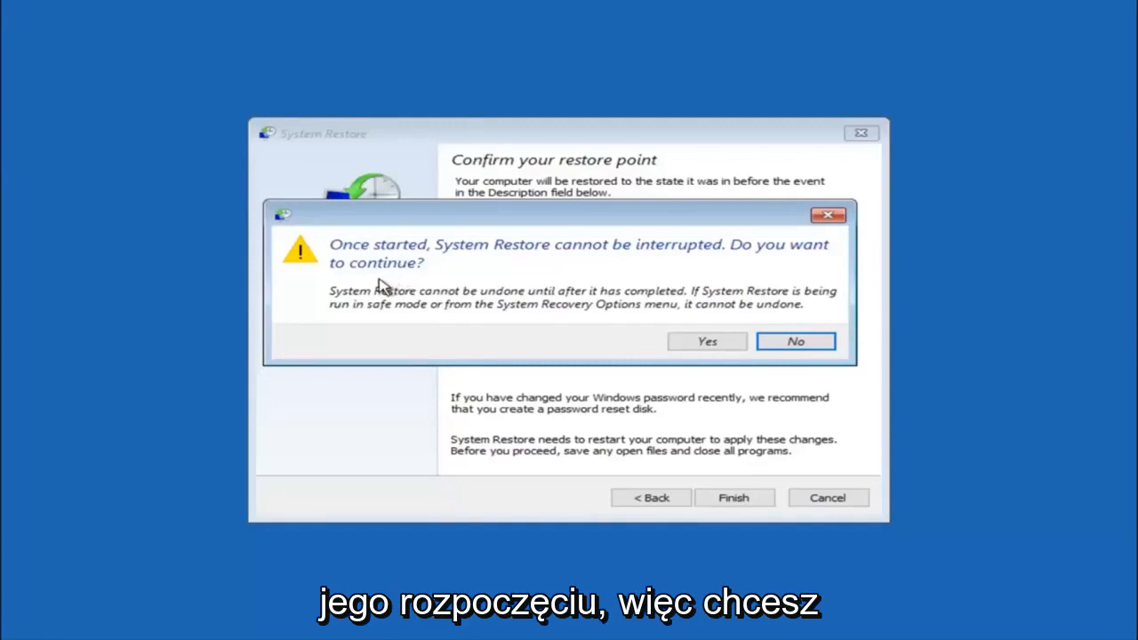
- Confirm the 'cannot be interrupted' warning so the restore to 'before update' runs
left_click(707, 343)
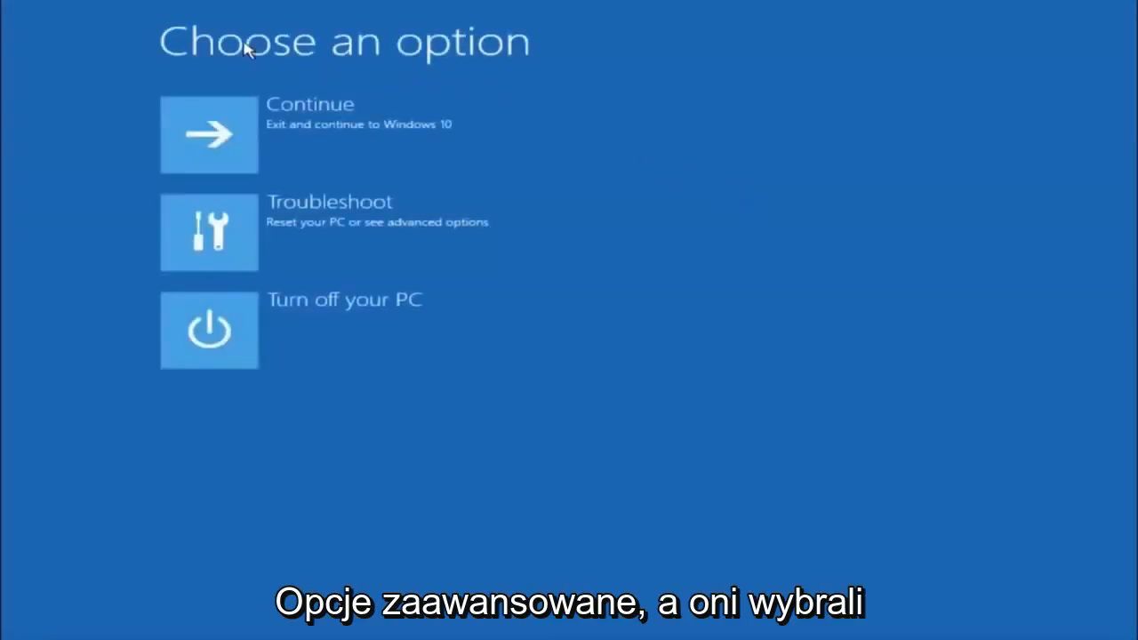
- Run Startup Repair from Troubleshoot > Advanced options to diagnose the PC
left_click(276, 233)
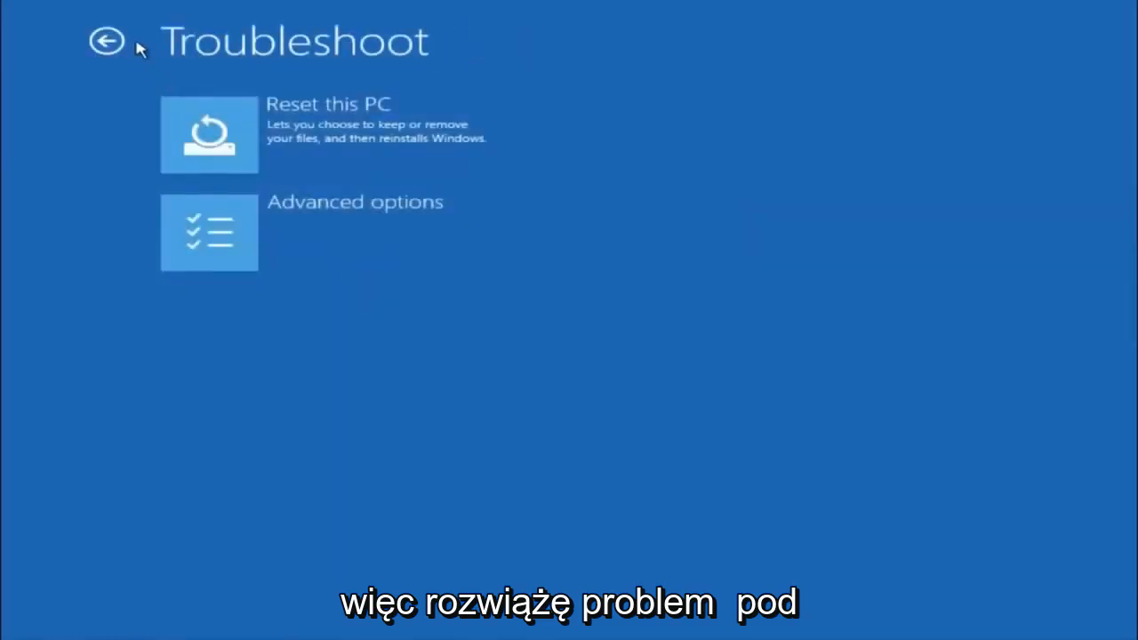
left_click(271, 233)
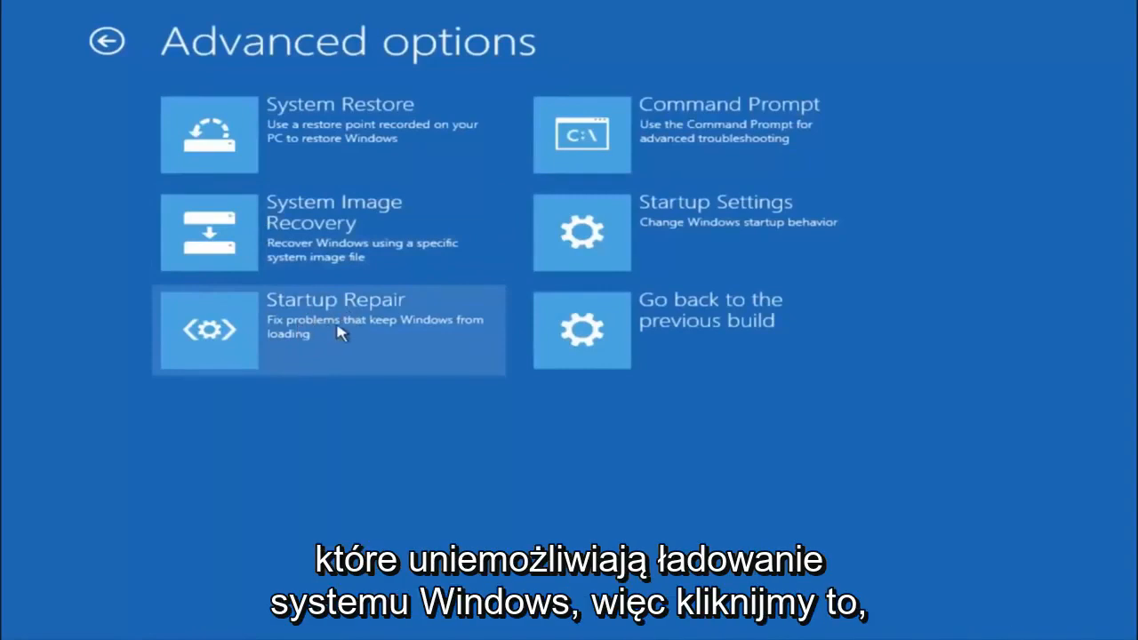
left_click(219, 335)
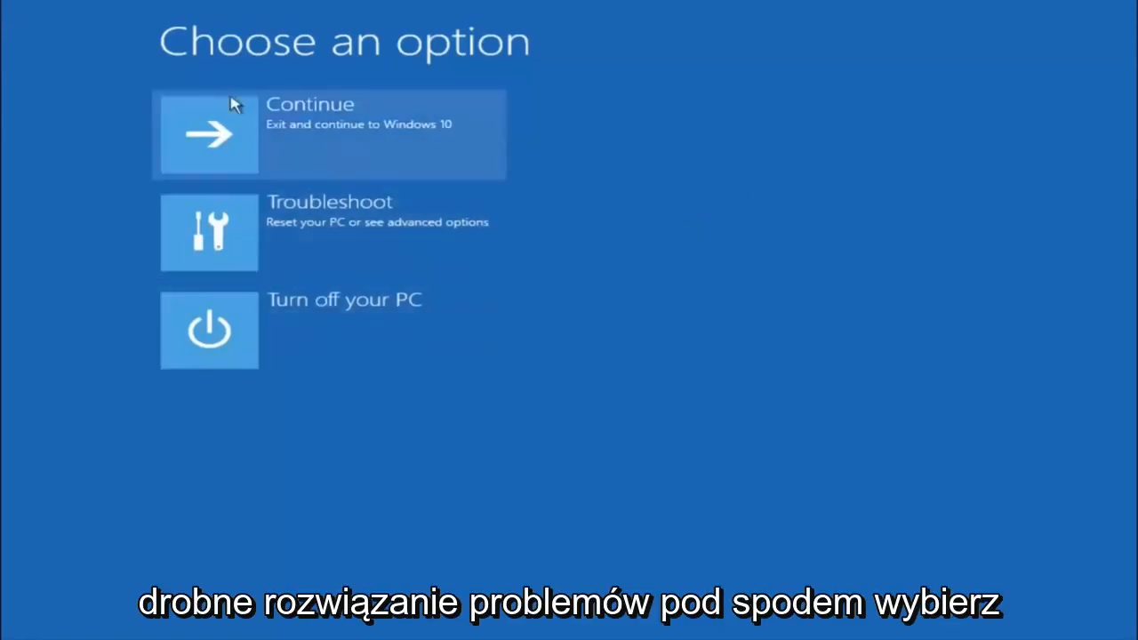
- Reach Command Prompt through Troubleshoot > Advanced options
left_click(219, 242)
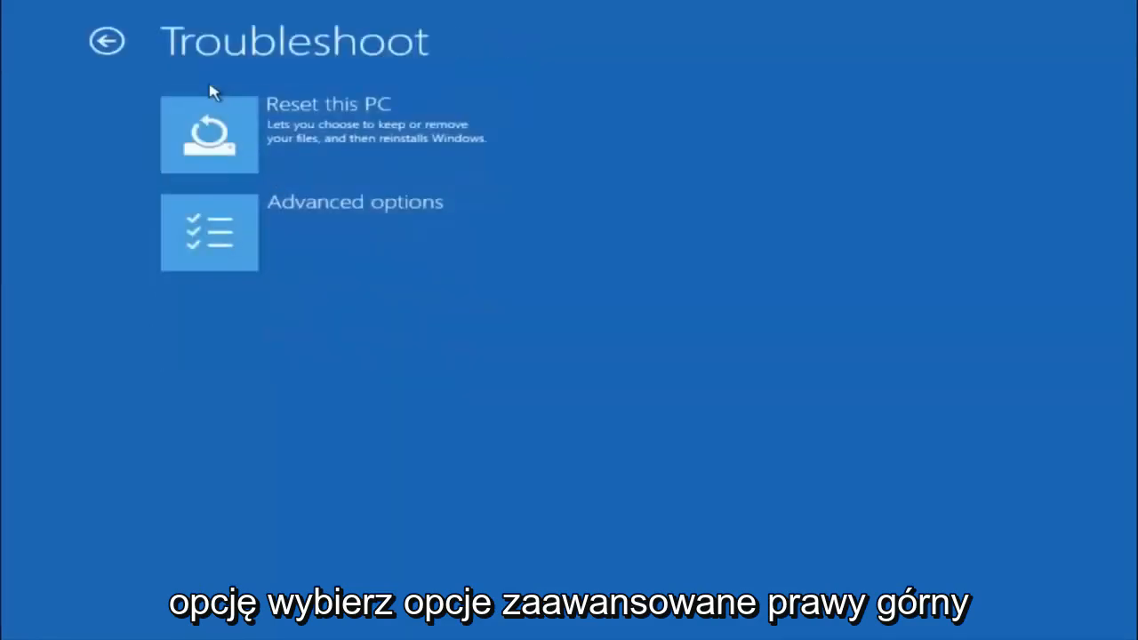
left_click(267, 227)
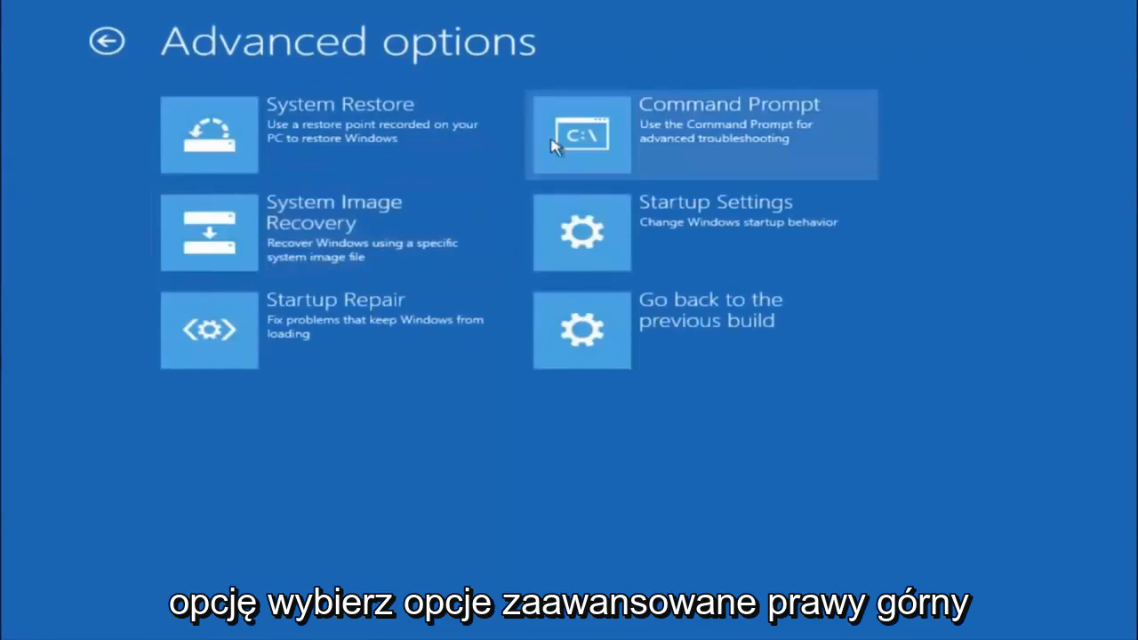
left_click(670, 145)
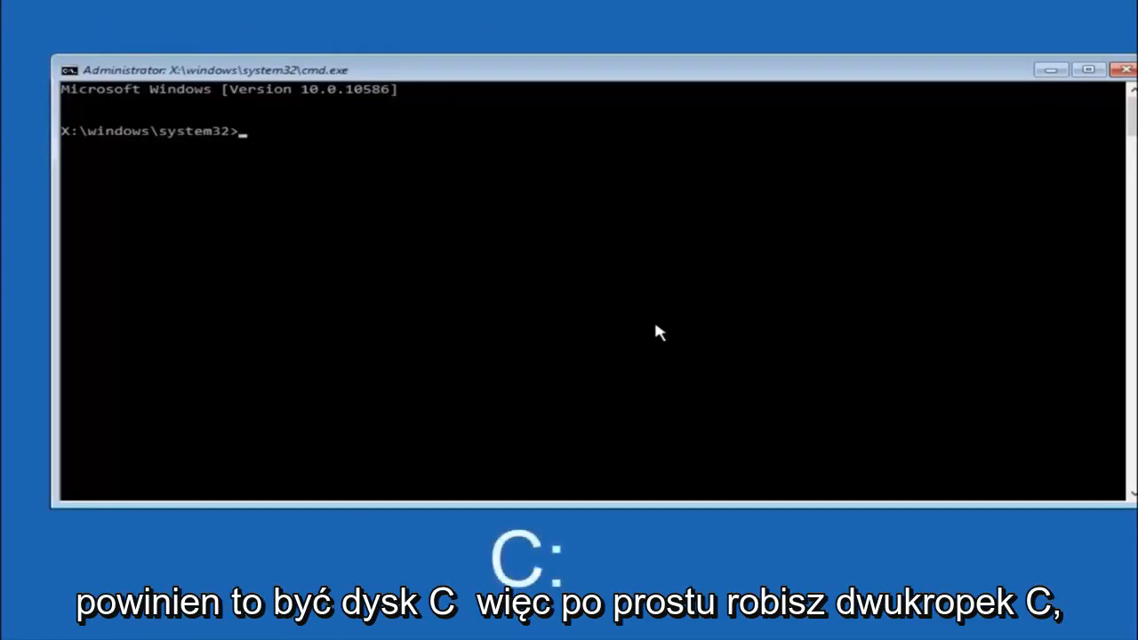
type("c:")
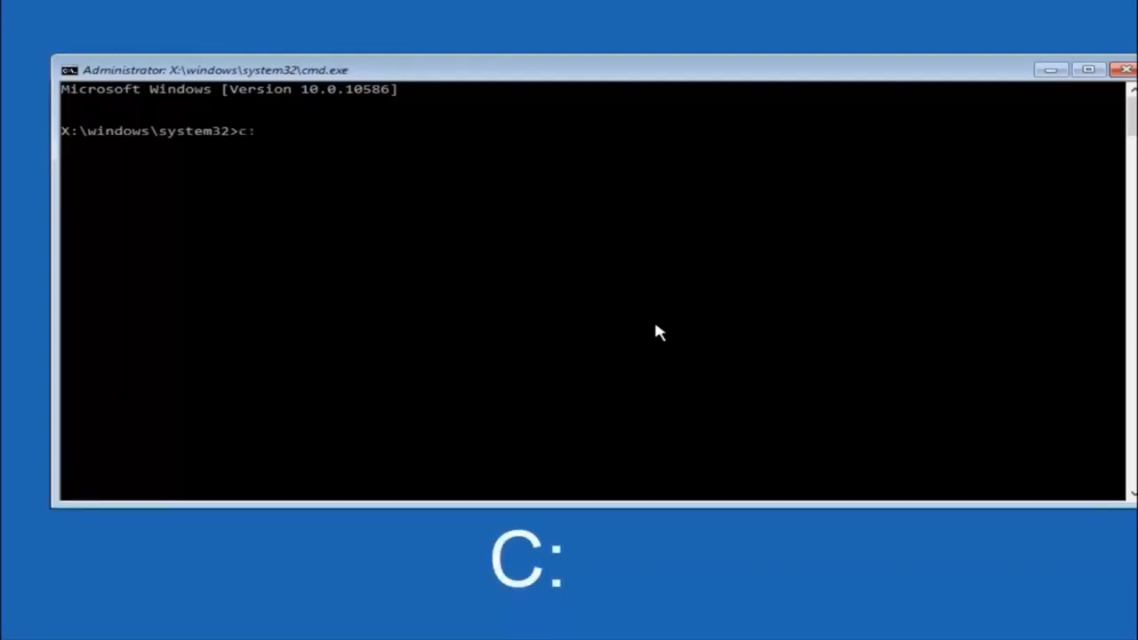
- Switch to C:, list its folders with dir, and cd into \windows\system32\config
key("Return")
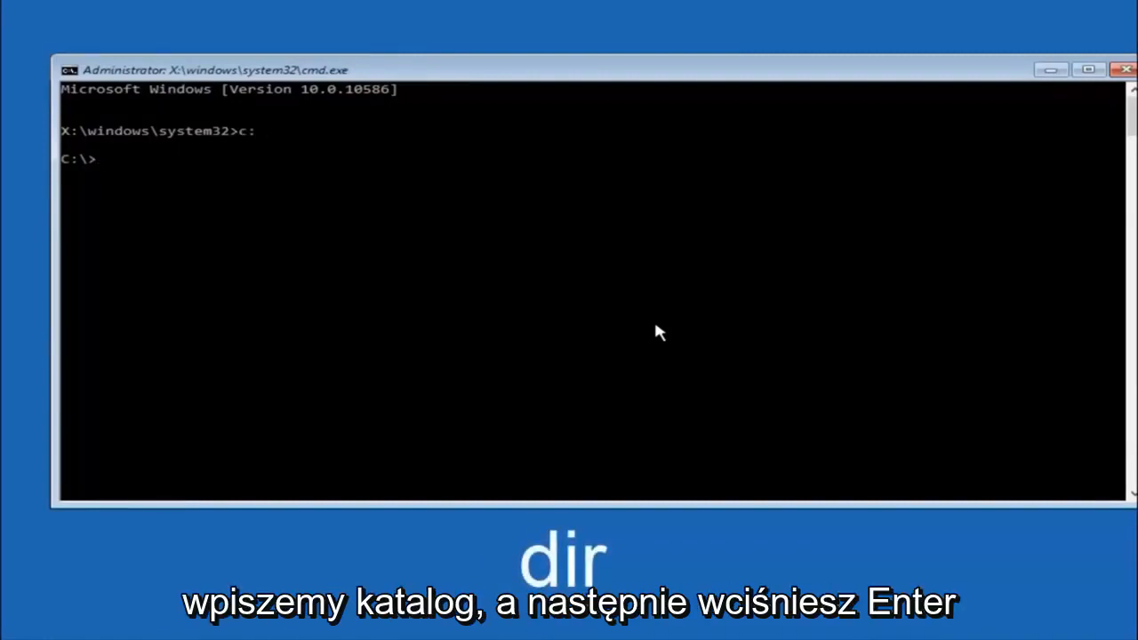
type("dir")
key("Return")
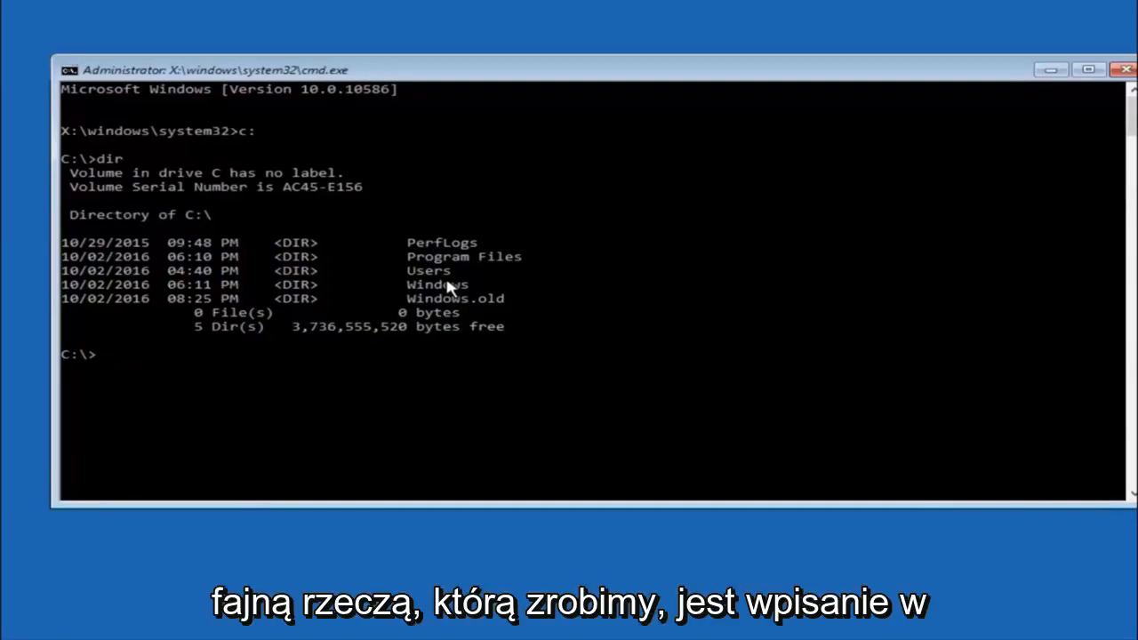
type("cd")
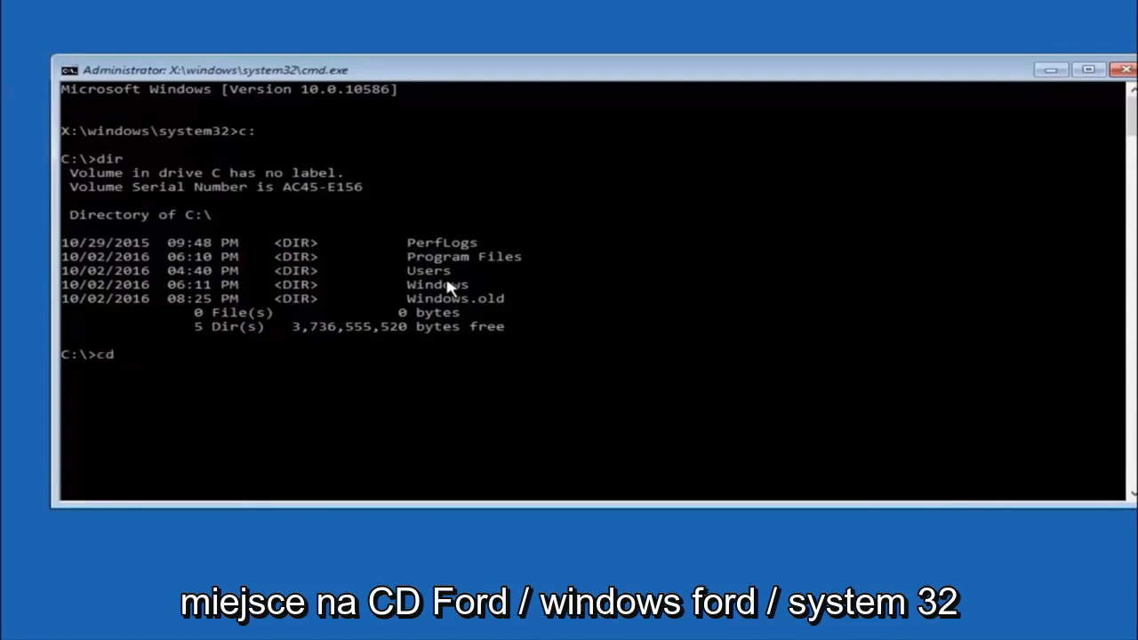
type(" \\")
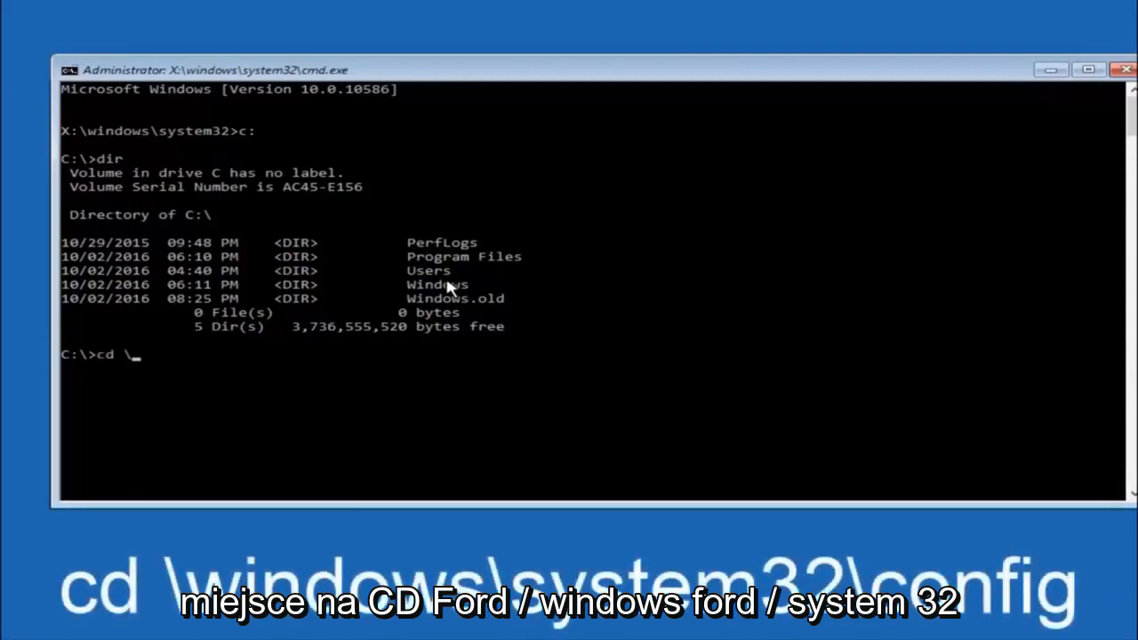
type("windows\\syst")
type("em32")
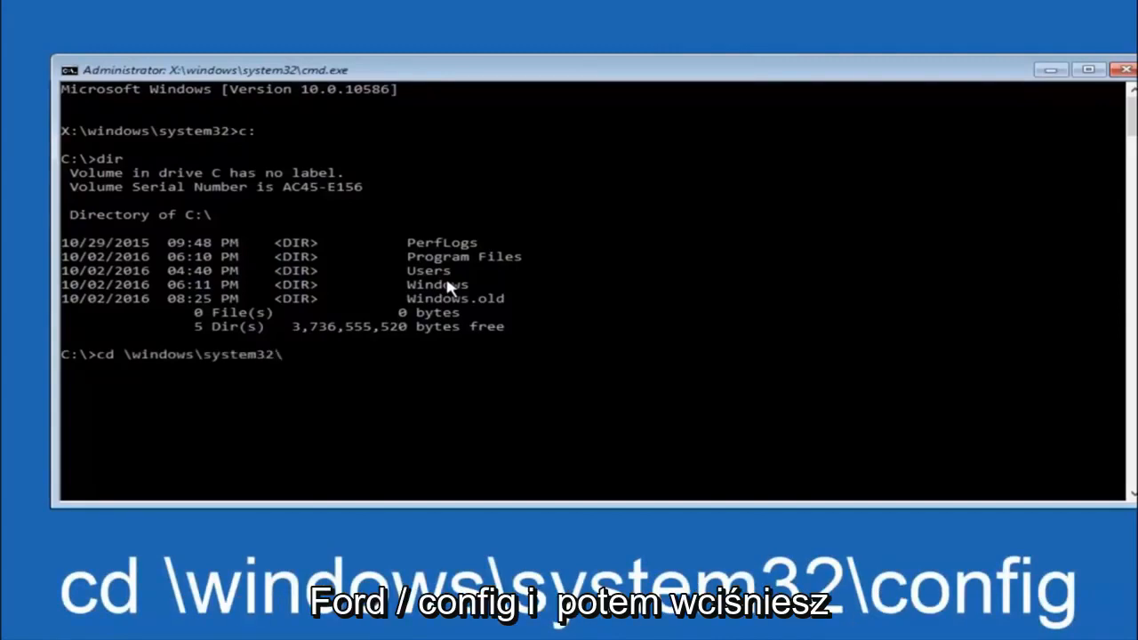
type("\\config")
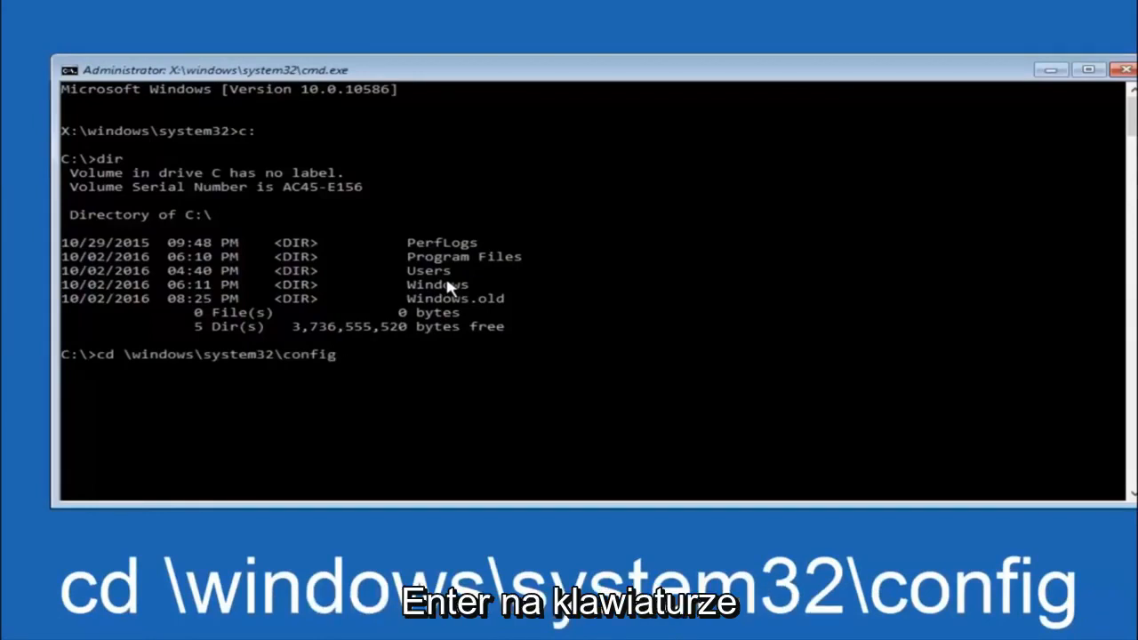
key("Return")
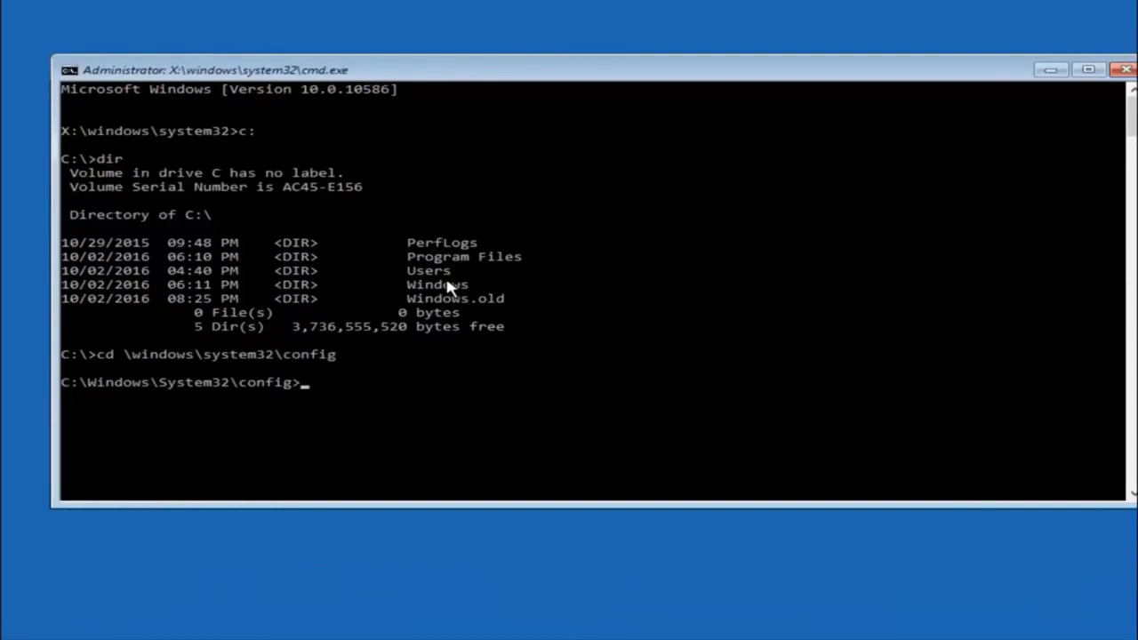
type("md")
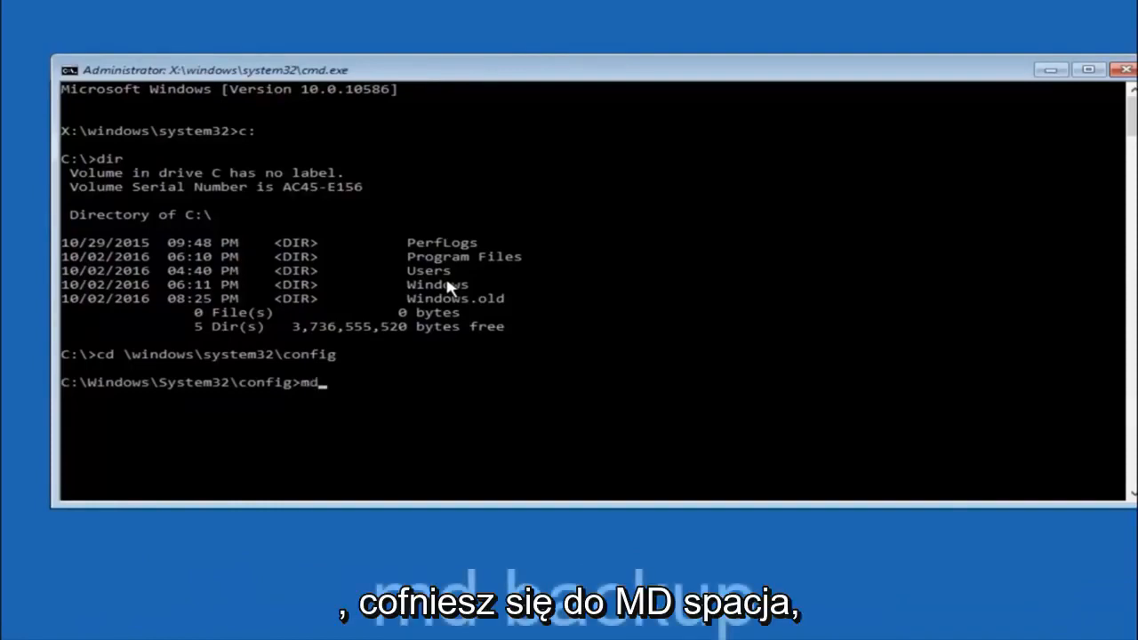
type(" back")
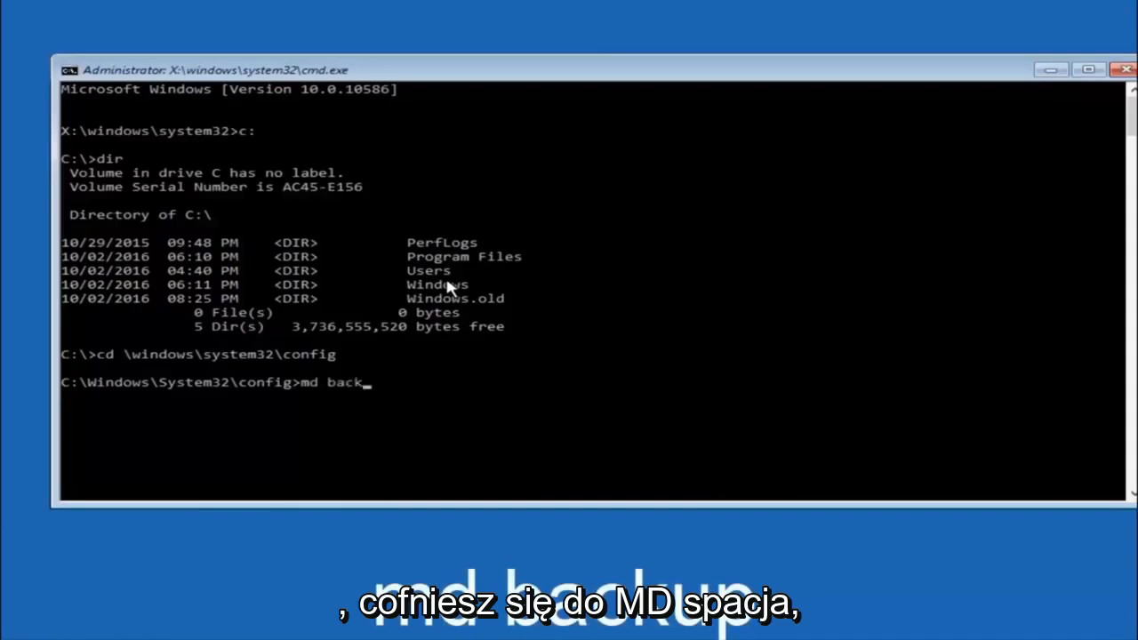
type("up")
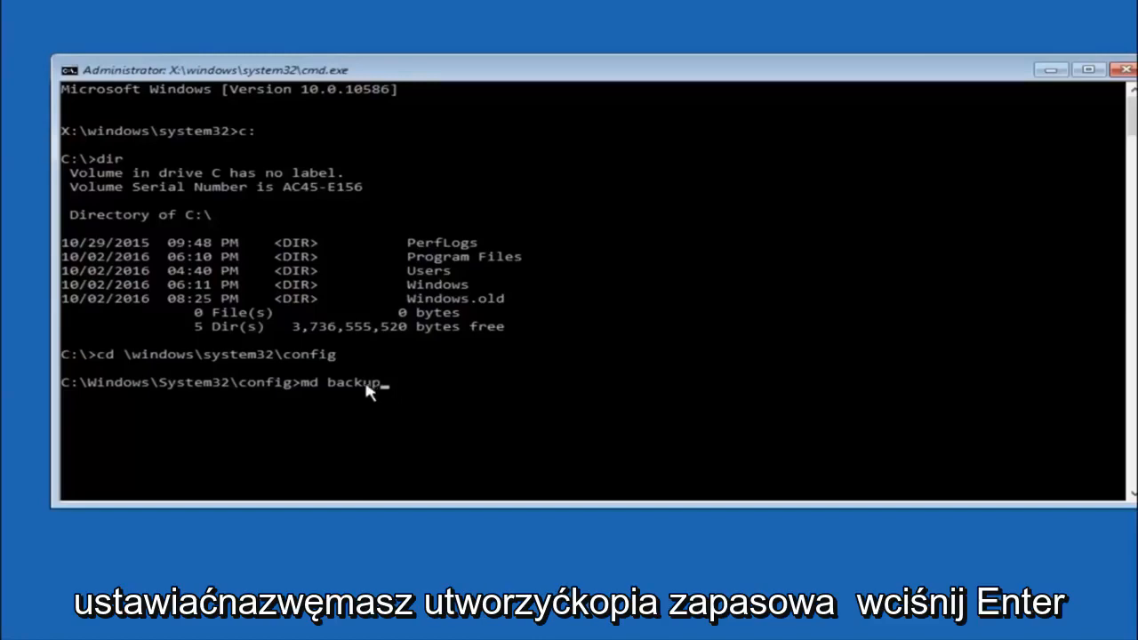
- Create a folder named backup inside config with md backup
key("Return")
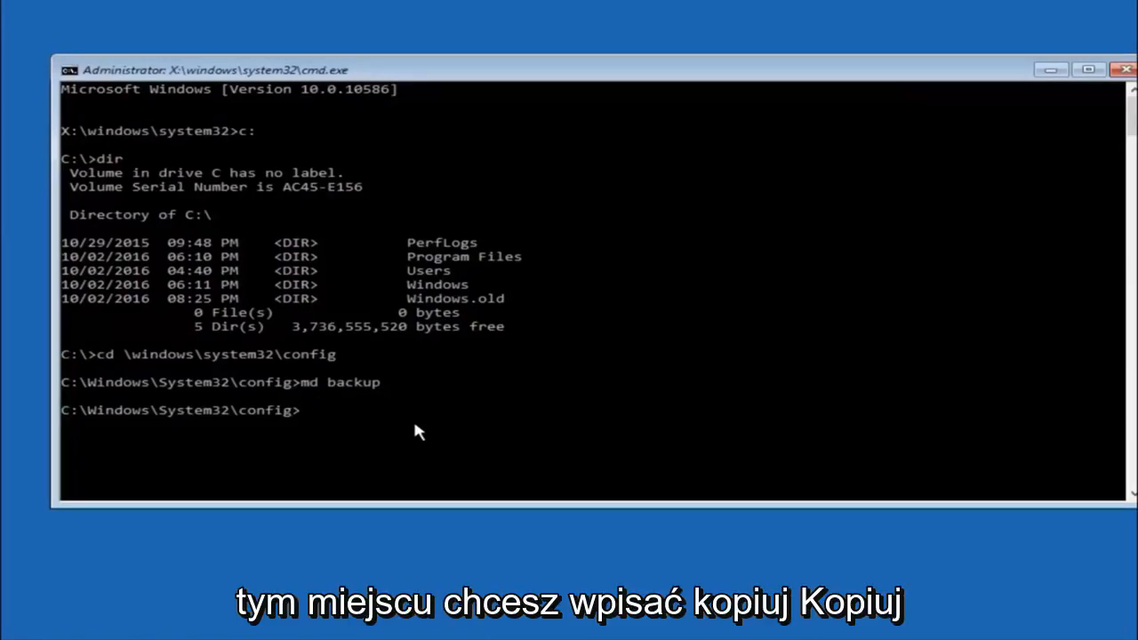
type("copy ")
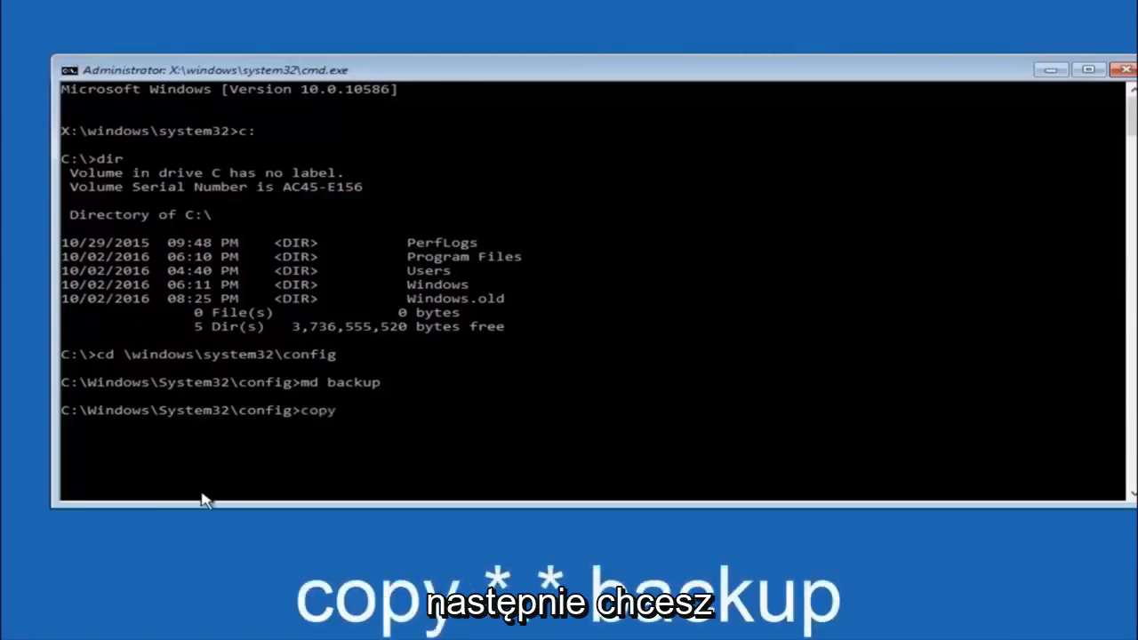
type("*")
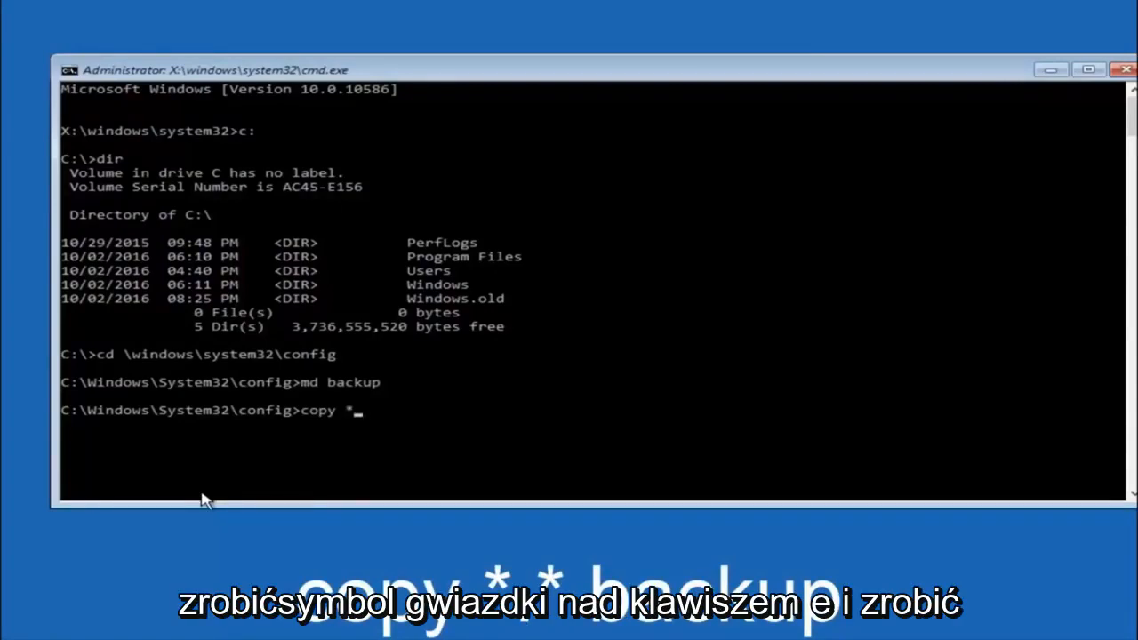
type(".")
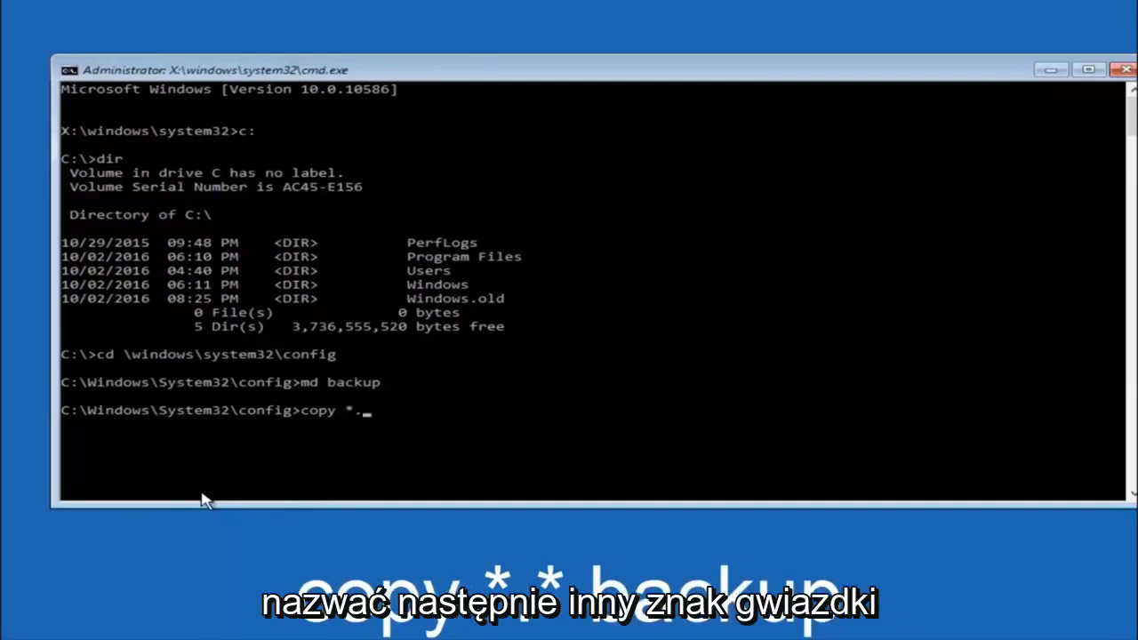
type("*")
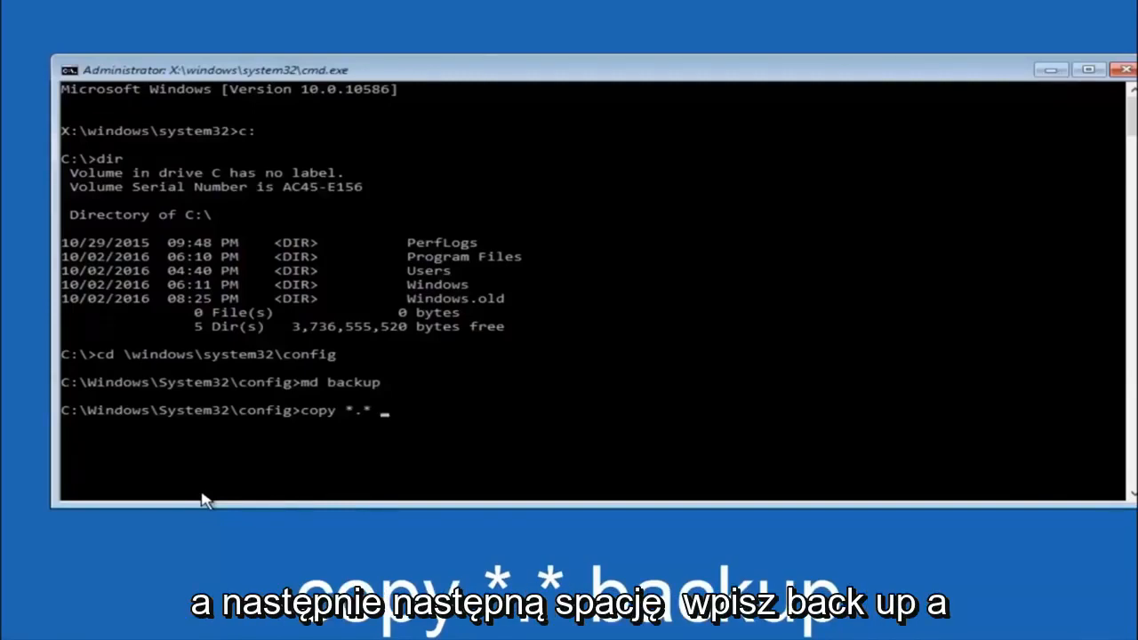
type(" back")
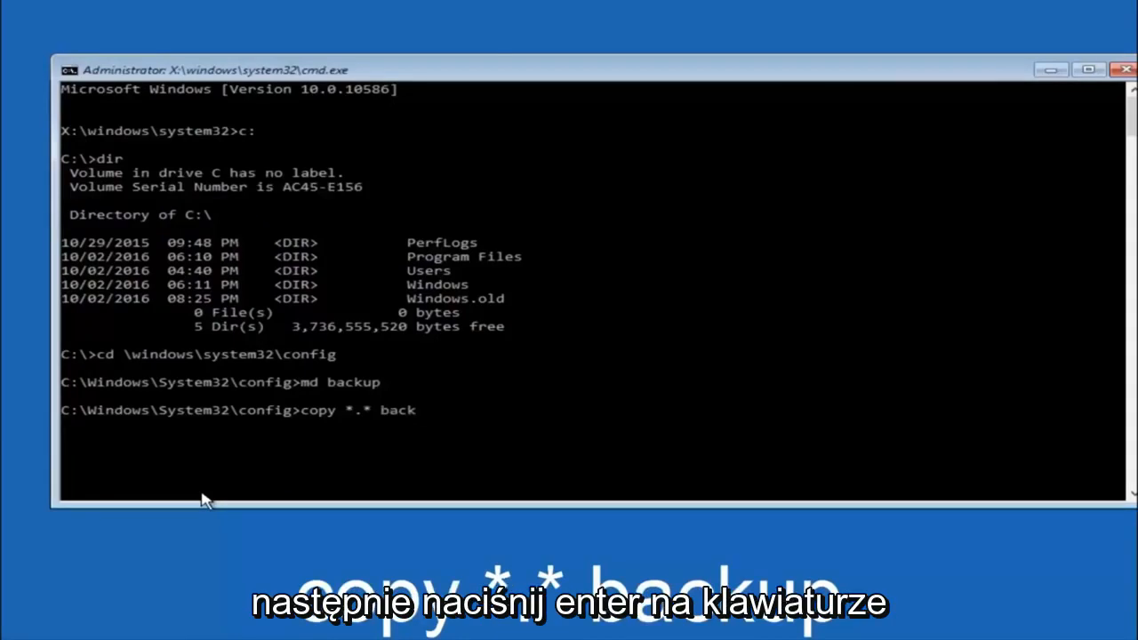
type("up")
- Copy all ten config registry files into backup with copy *.* backup
key("Return")
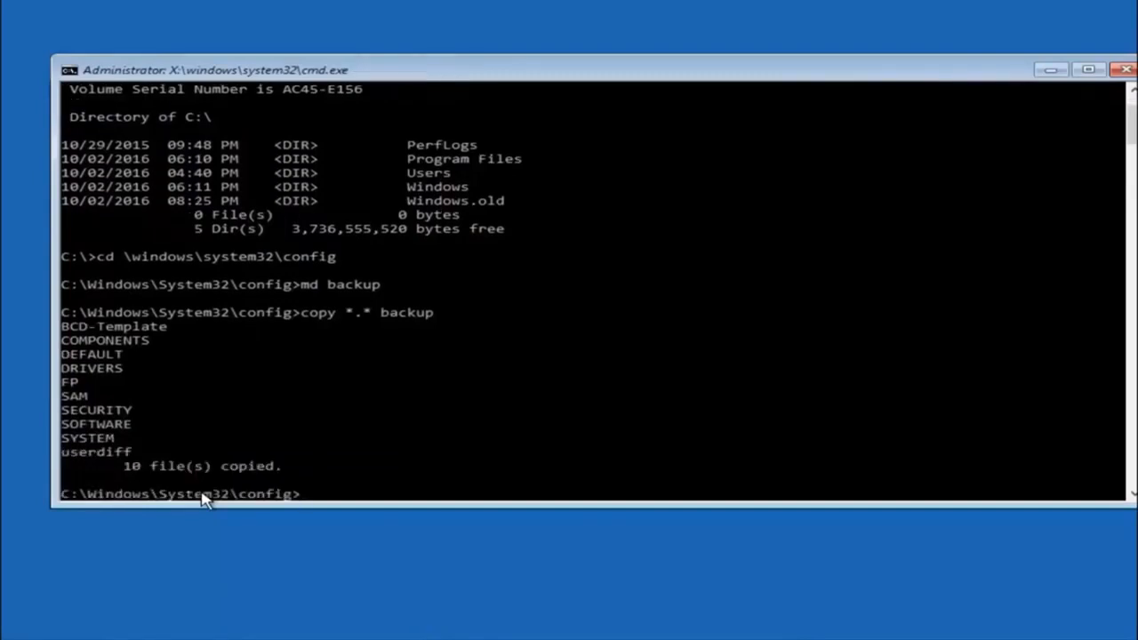
type("cd")
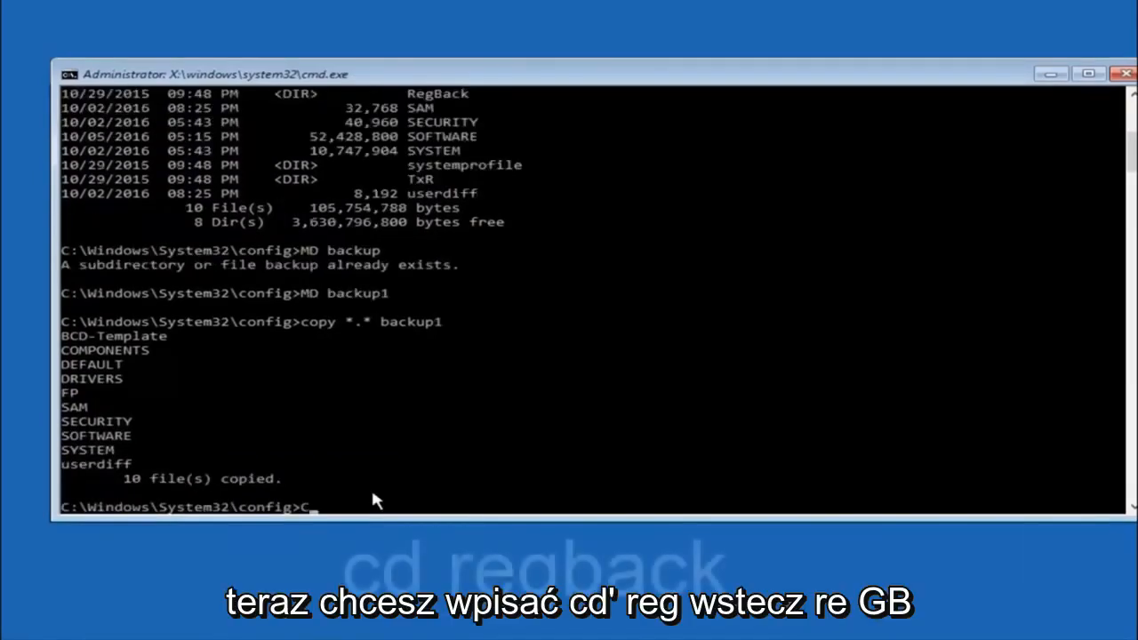
type(" r")
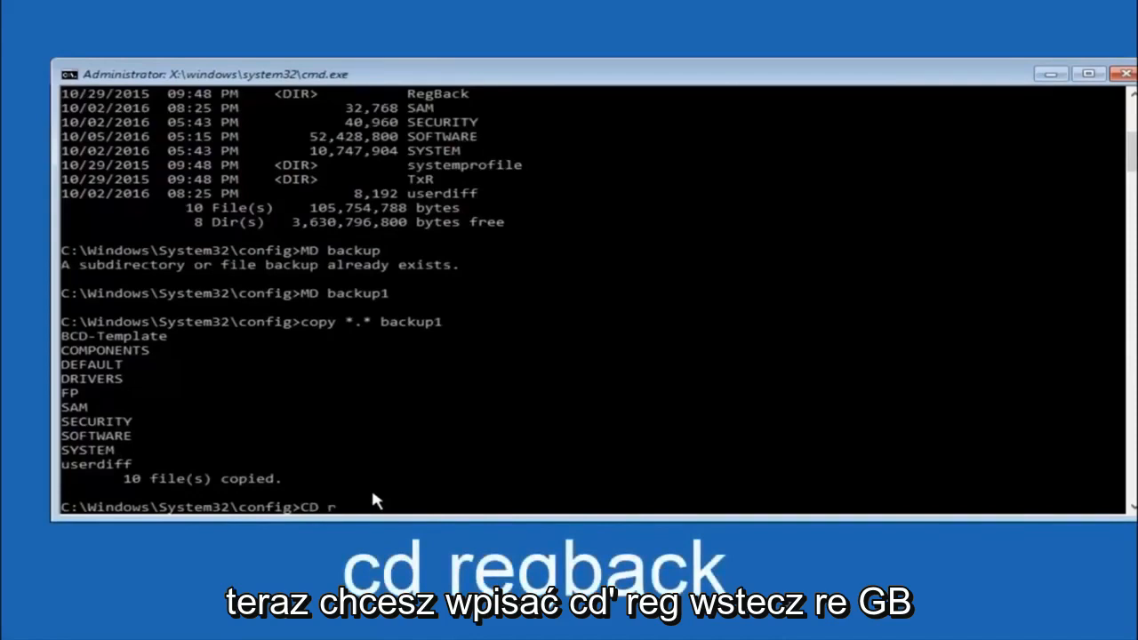
type("eg")
type("back")
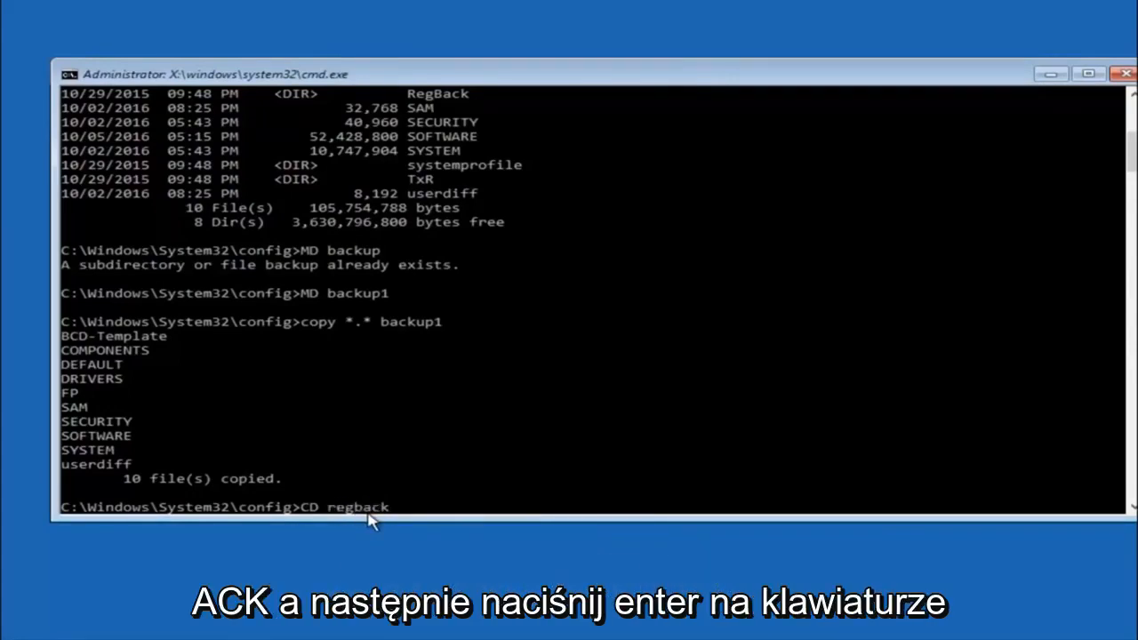
- Enter RegBack and list its DEFAULT, SAM, SECURITY, SOFTWARE and SYSTEM files
key("Return")
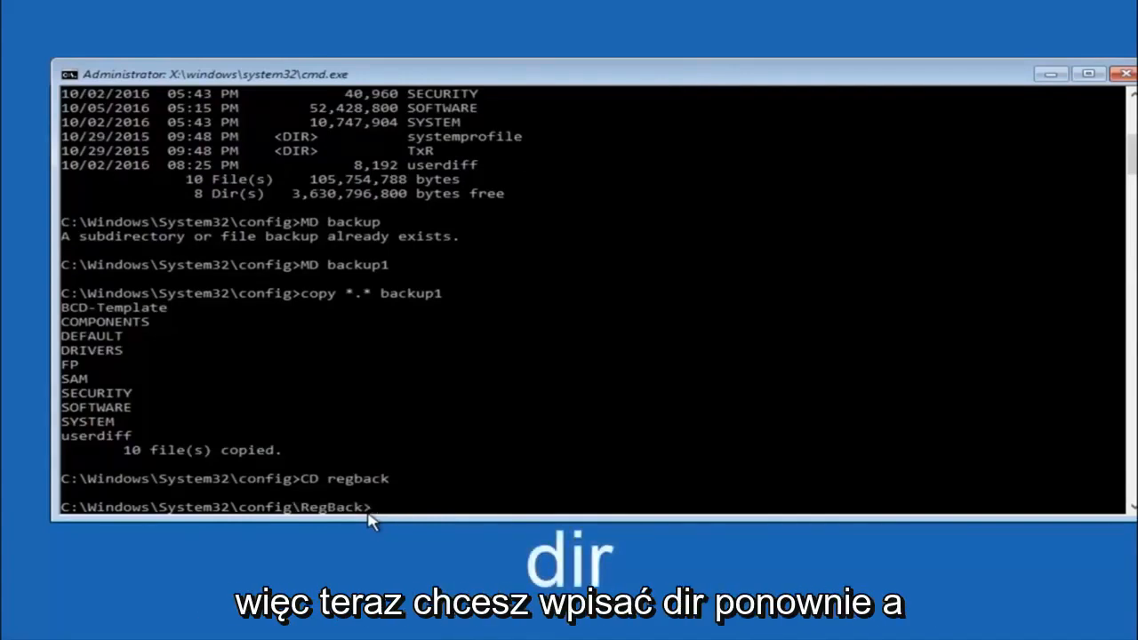
type("dir")
key("Return")
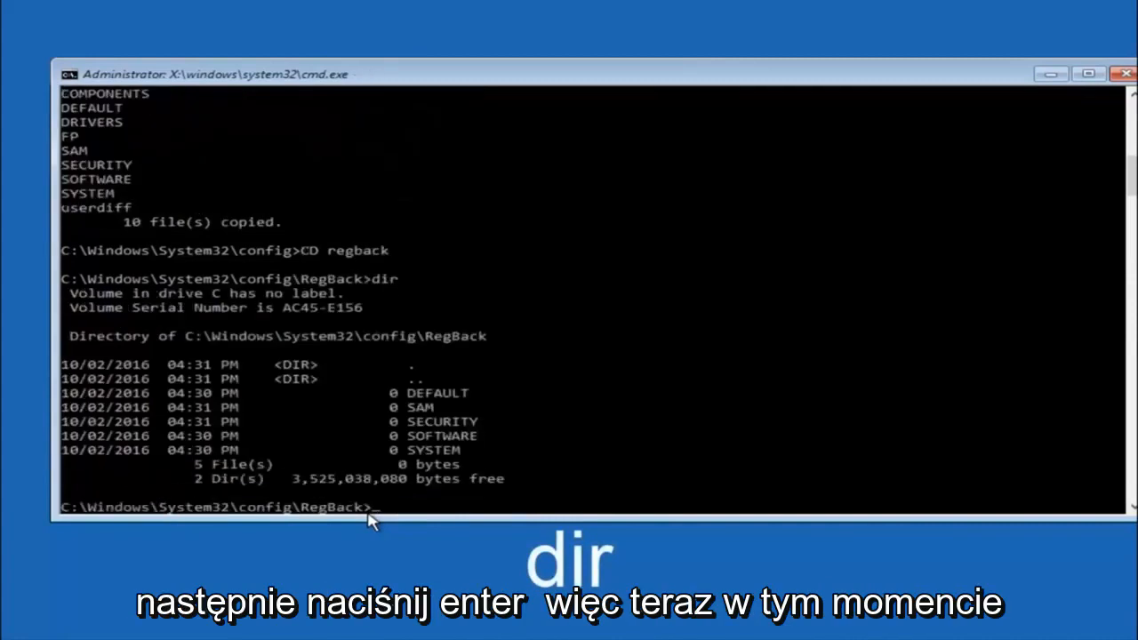
type("co")
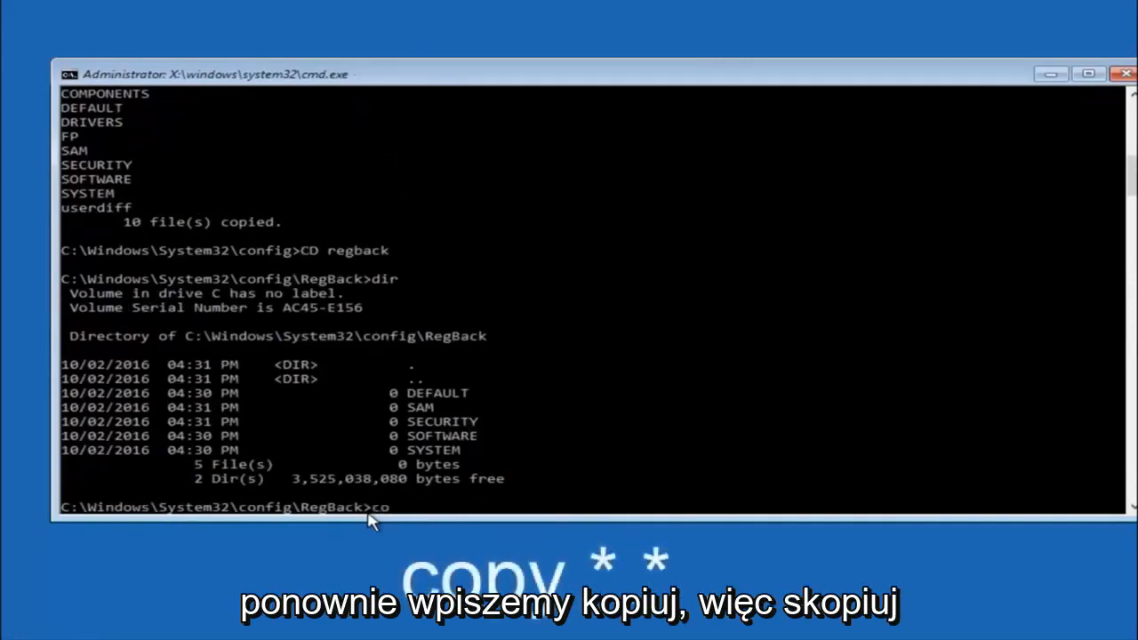
type("py")
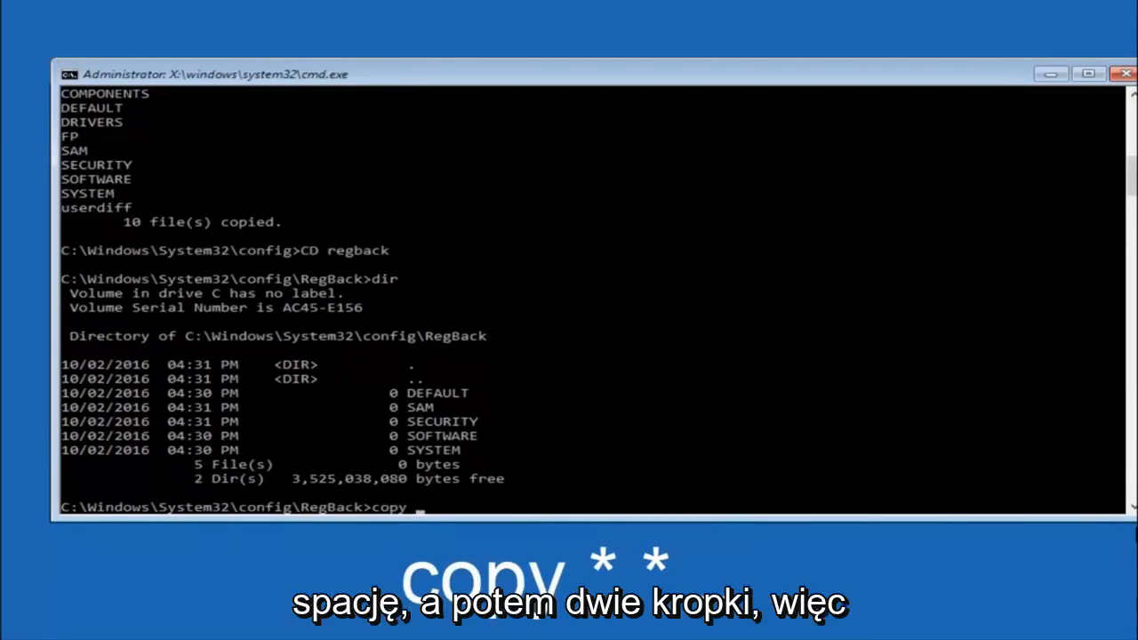
- Run copy *.* .. and answer A to overwrite all five hives in config from RegBack
left_click(423, 511)
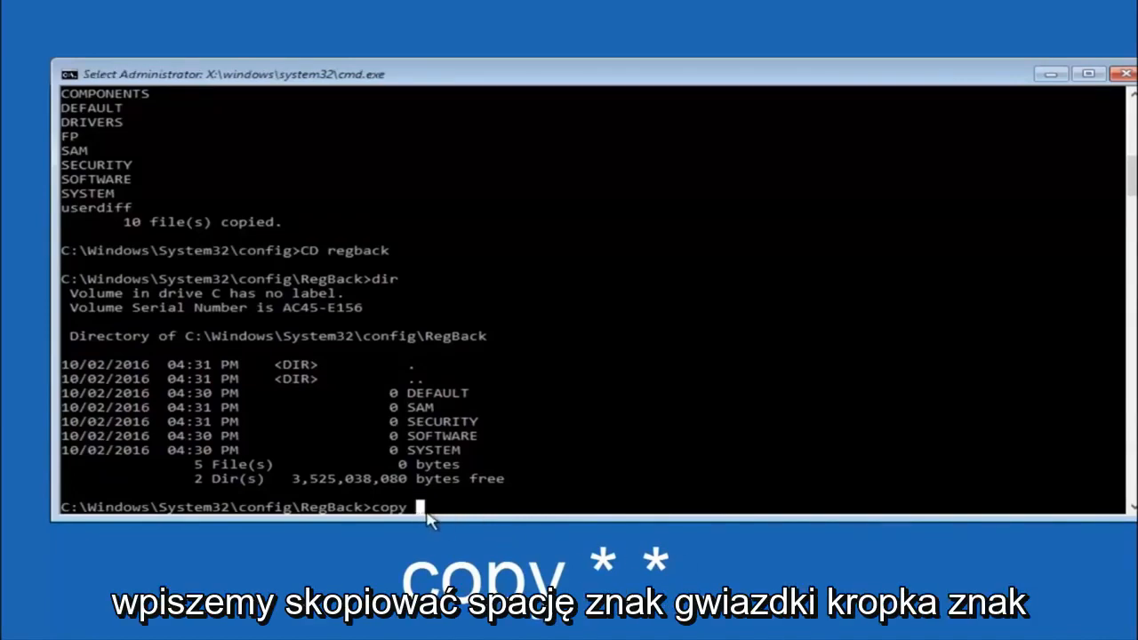
key("Escape")
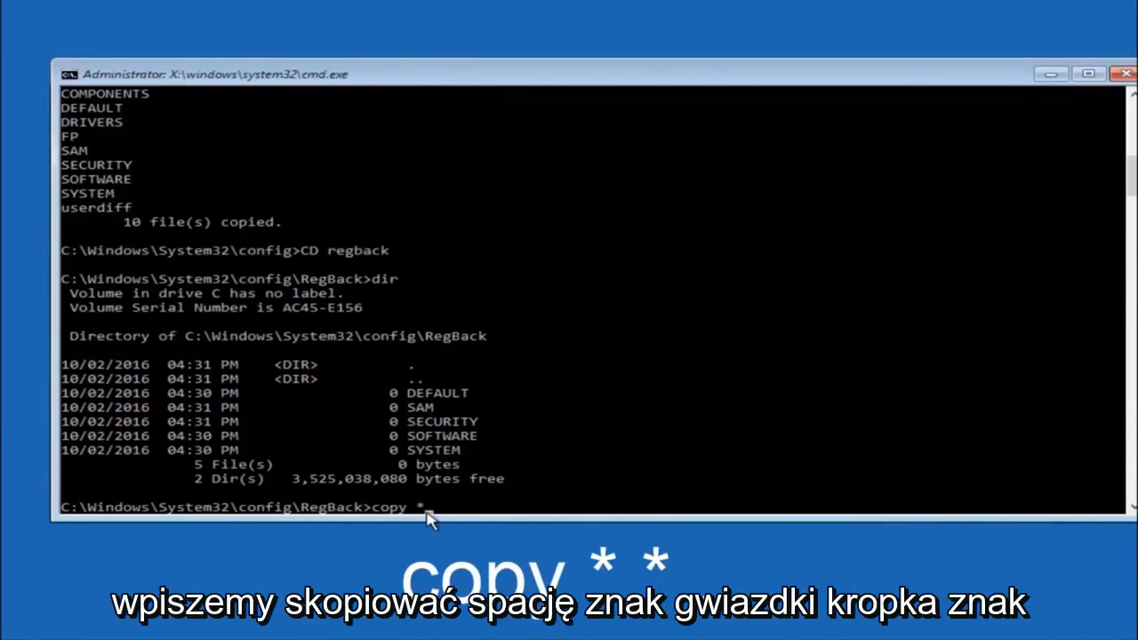
type("*.")
type("*")
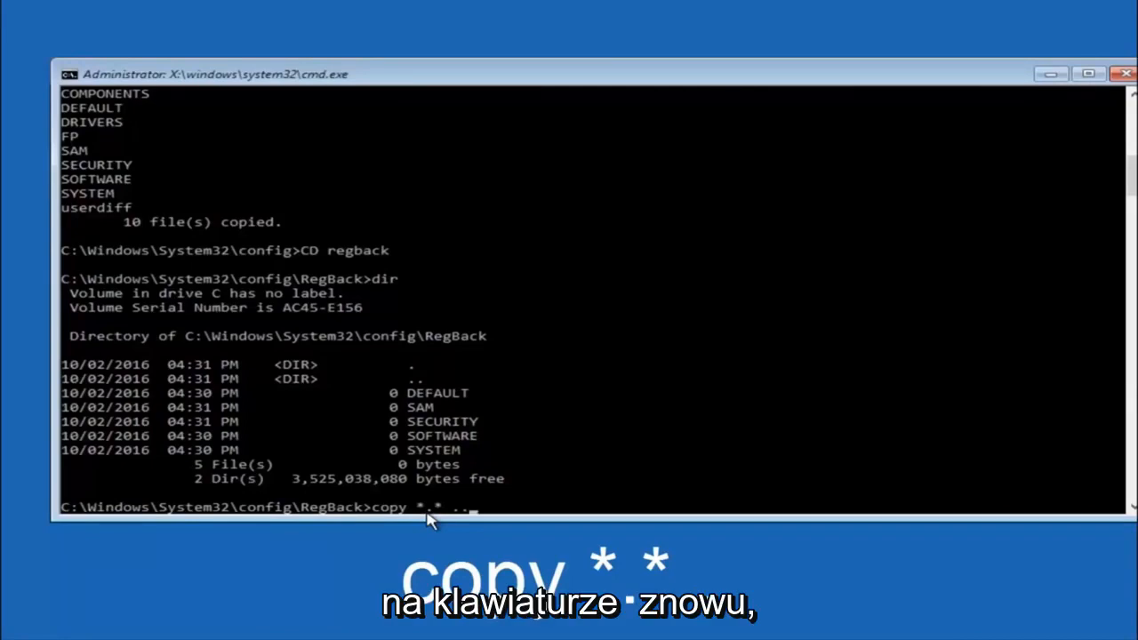
key("Return")
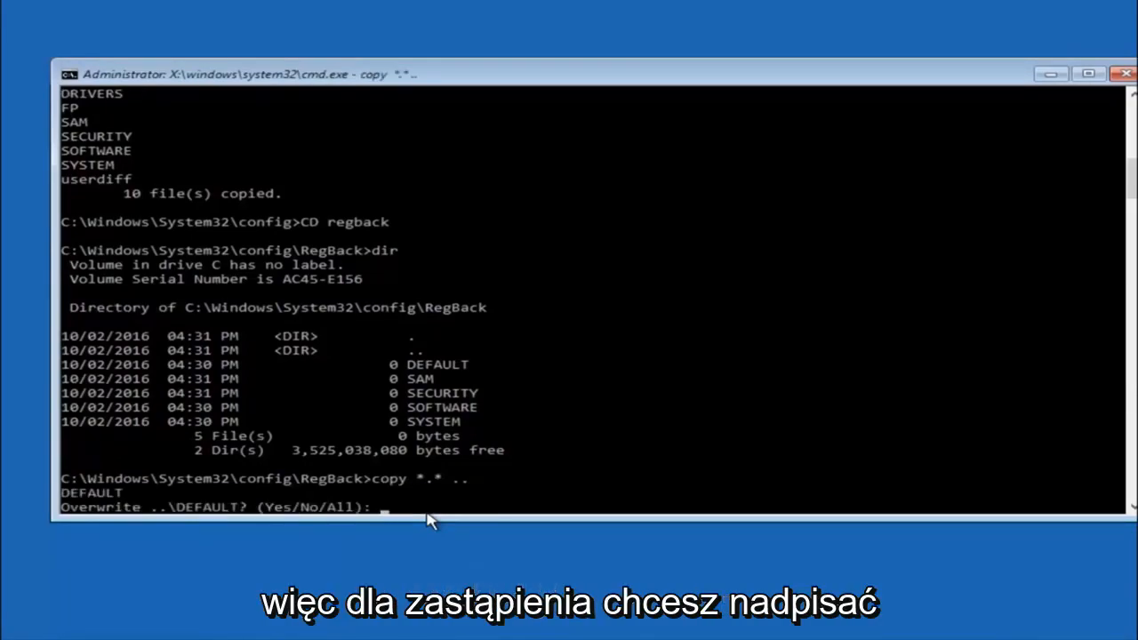
type("A")
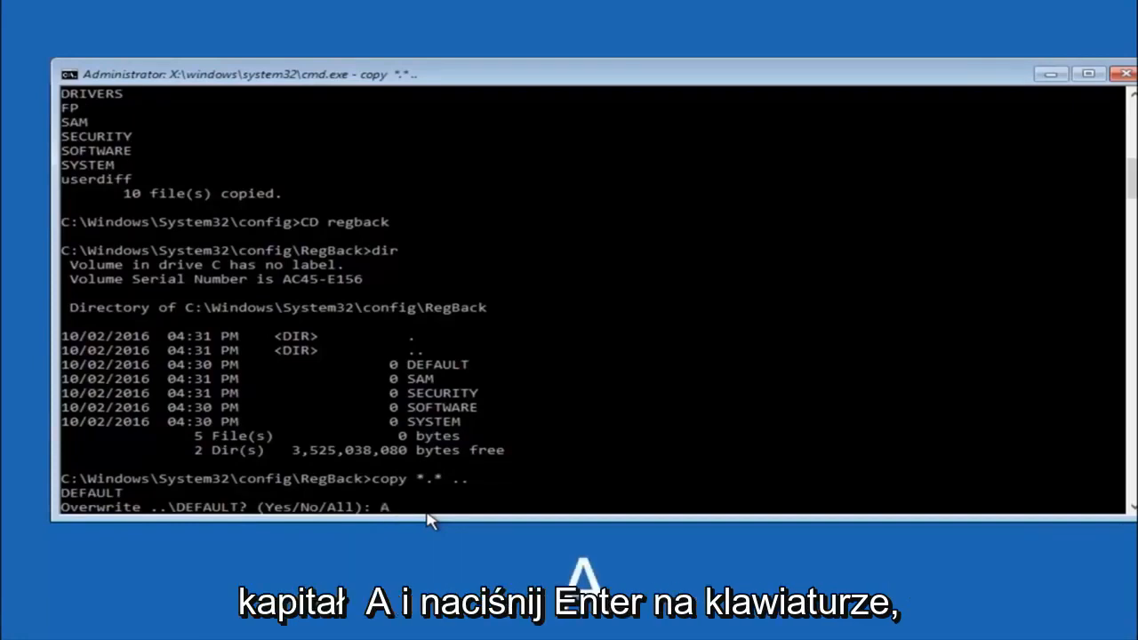
key("Return")
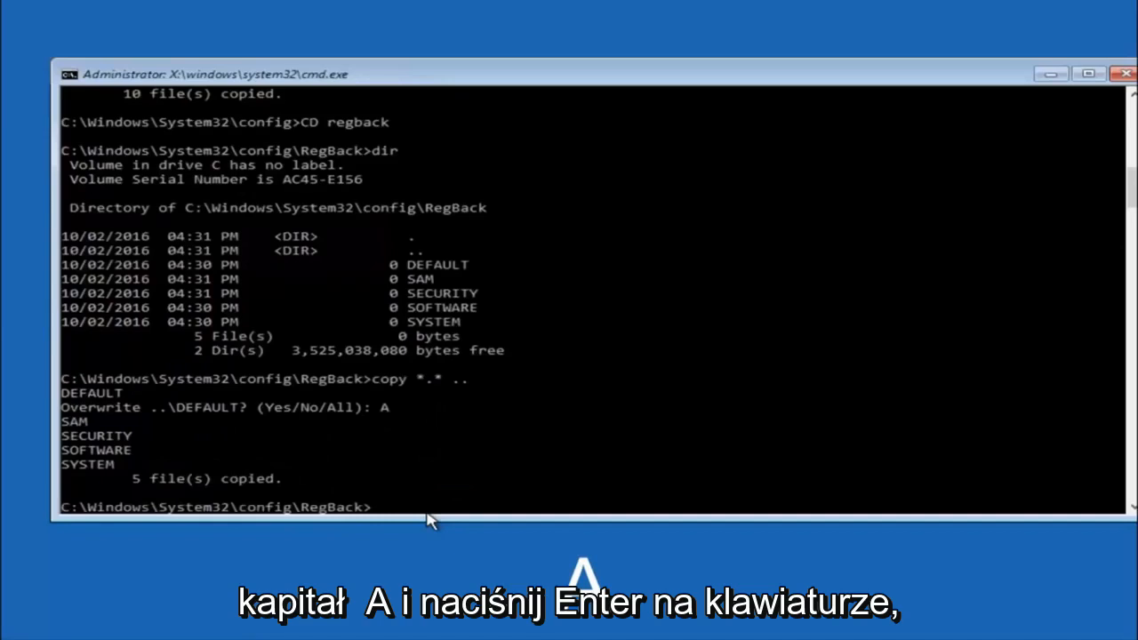